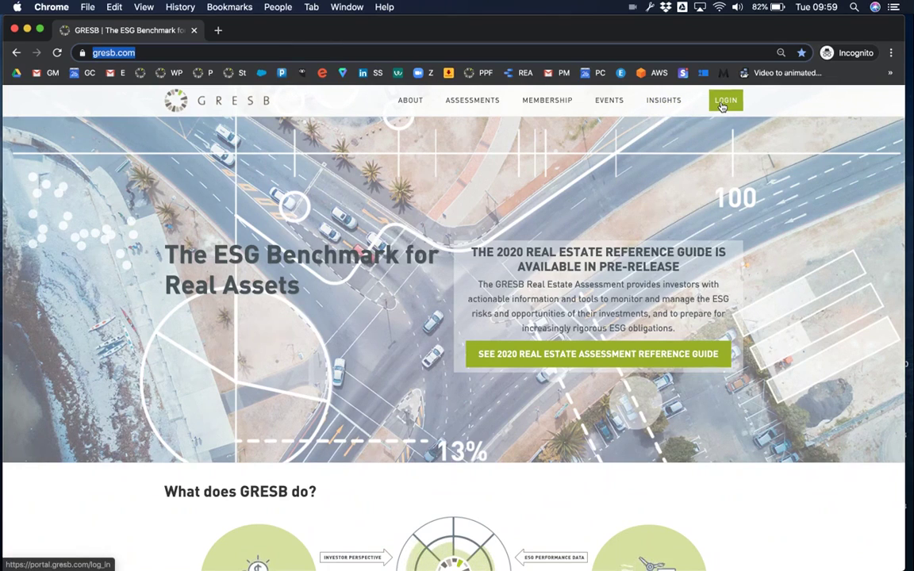
Step: Log in to the demo account using the saved e-mail and the account password
{"action": "left_click", "coordinate": [722, 104]}
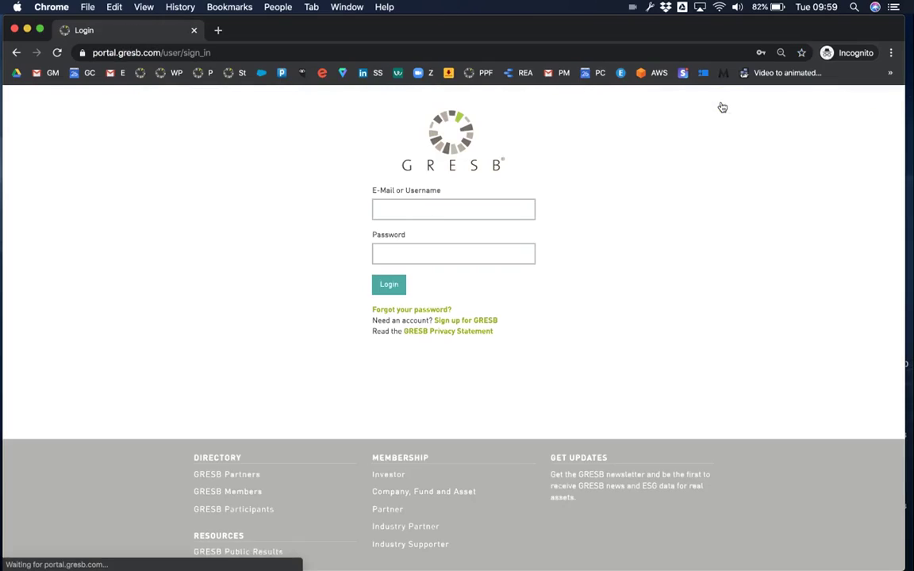
{"action": "left_click", "coordinate": [422, 205]}
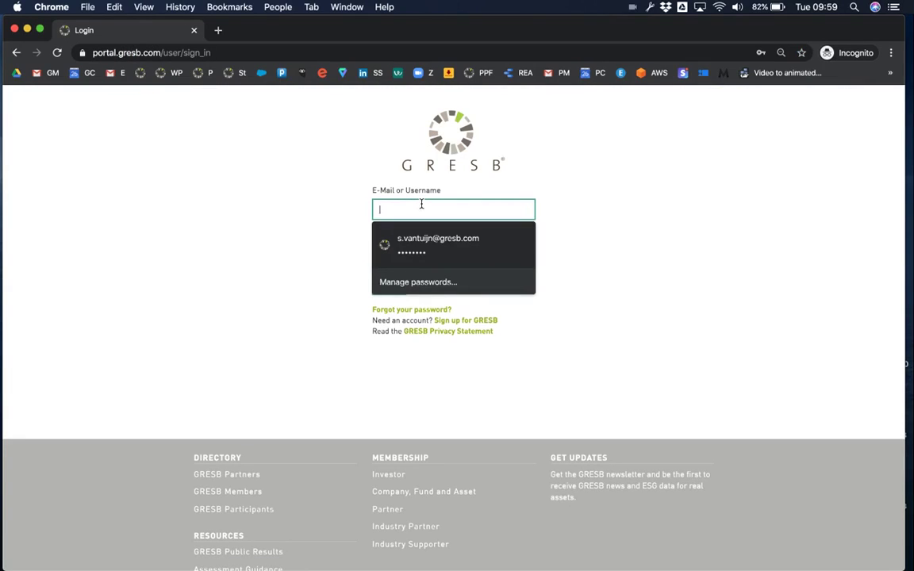
{"action": "key", "text": "super+v"}
{"action": "left_click", "coordinate": [396, 253]}
{"action": "type", "text": "•"}
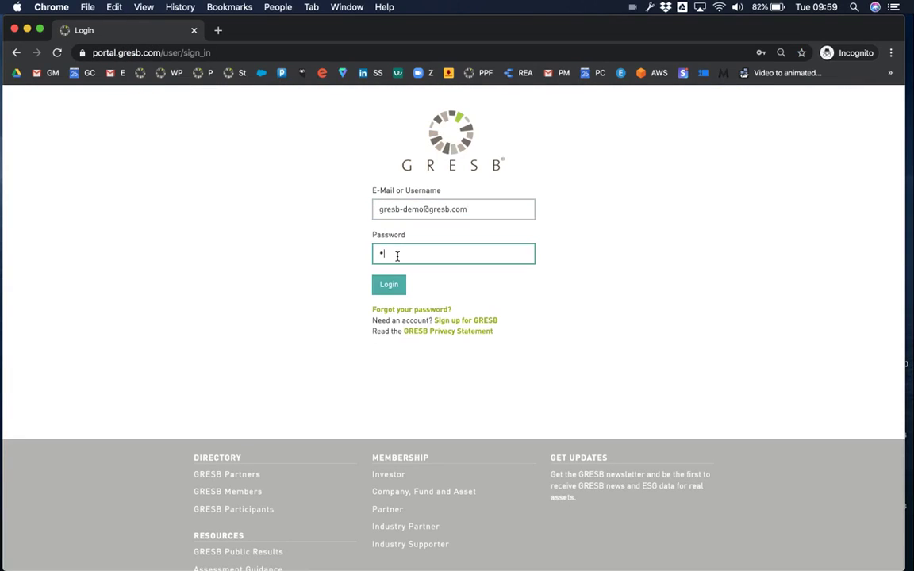
{"action": "key", "text": "BackSpace"}
{"action": "type", "text": "•••••••••••"}
{"action": "key", "text": "Return"}
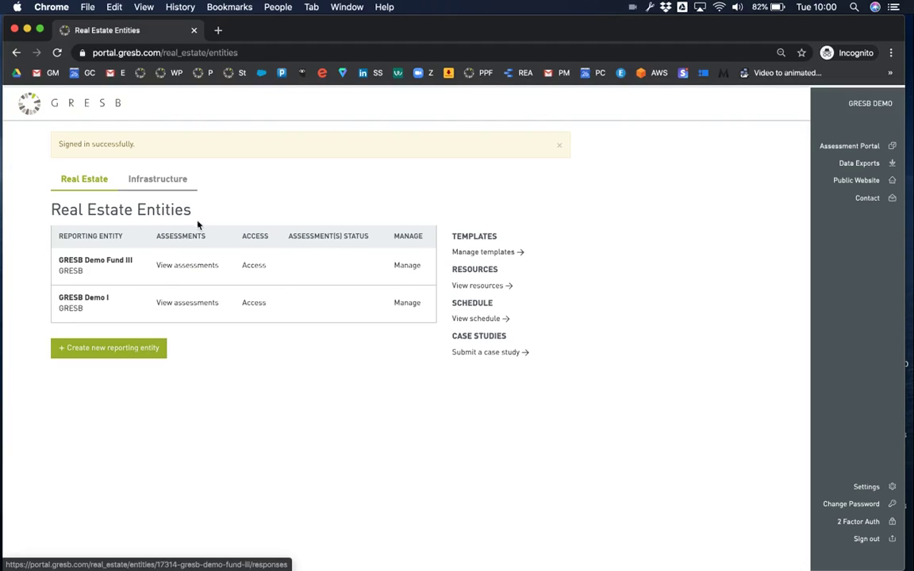
Step: Check which entity types can be created under Infrastructure, then return to Real Estate
{"action": "left_click", "coordinate": [178, 179]}
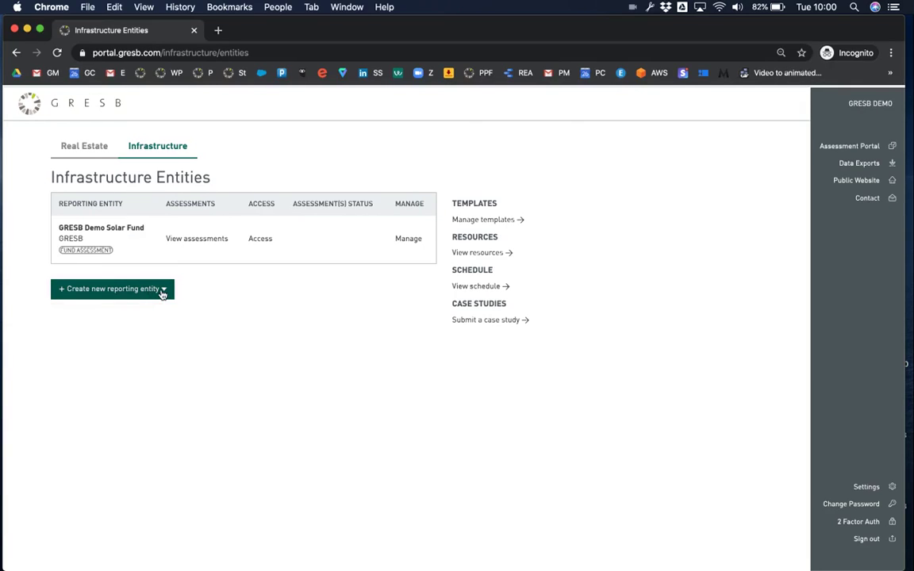
{"action": "left_click", "coordinate": [162, 292]}
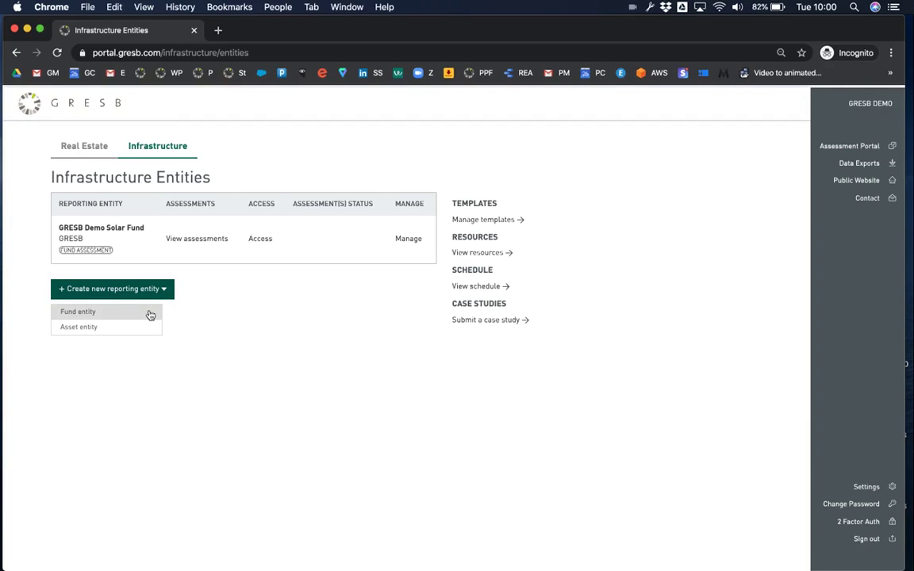
{"action": "left_click", "coordinate": [94, 151]}
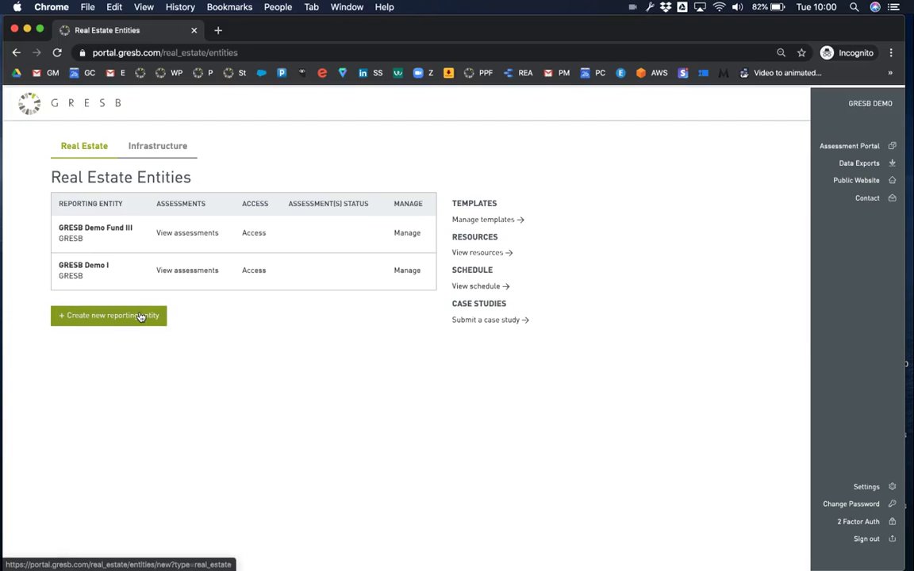
Step: Open a blank New Real Estate entity form and look through its fields
{"action": "left_click", "coordinate": [140, 316]}
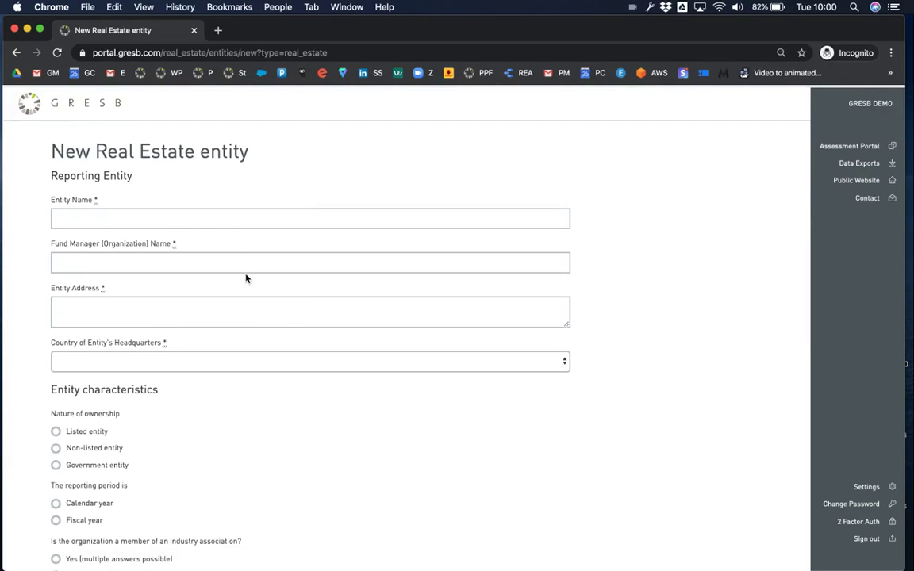
{"action": "scroll", "coordinate": [246, 277], "scroll_direction": "down", "scroll_amount": 2}
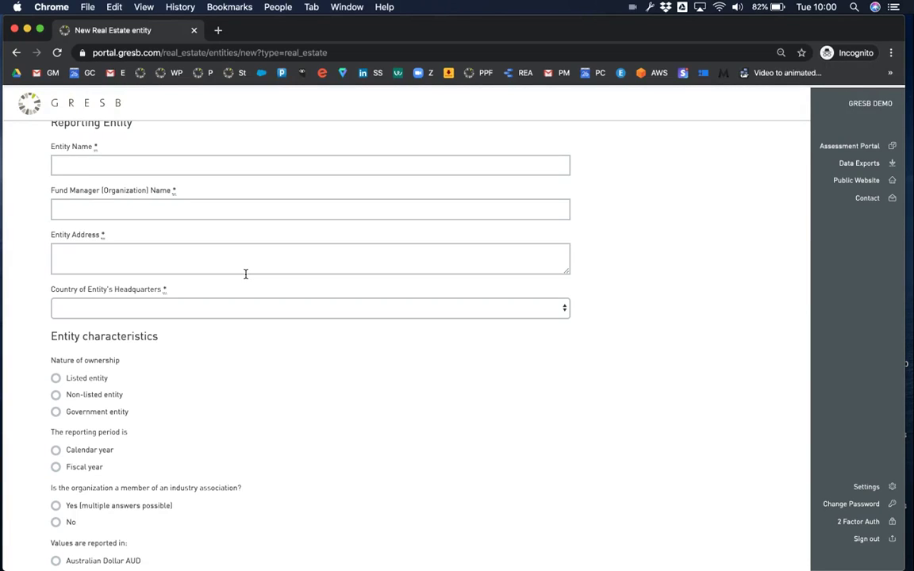
{"action": "scroll", "coordinate": [245, 274], "scroll_direction": "down", "scroll_amount": 12}
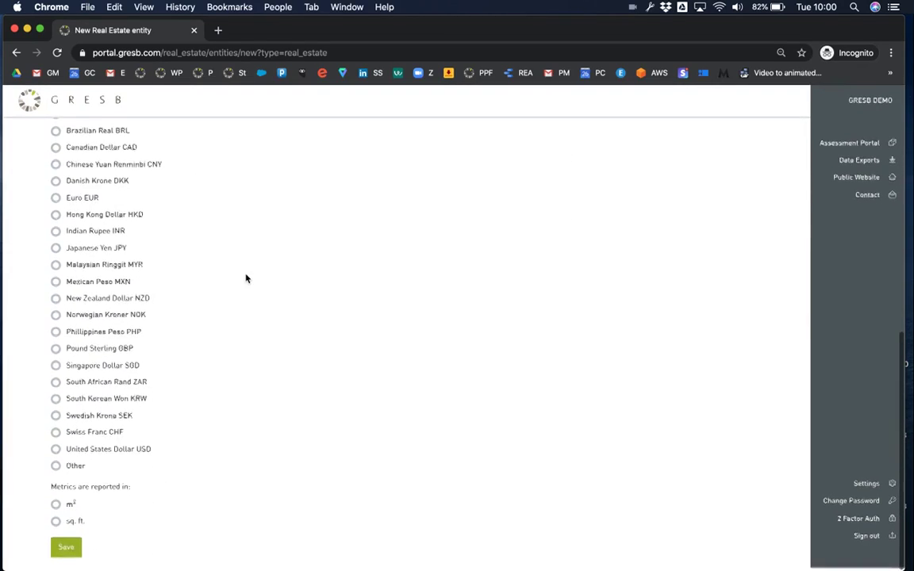
{"action": "scroll", "coordinate": [194, 226], "scroll_direction": "up", "scroll_amount": 12}
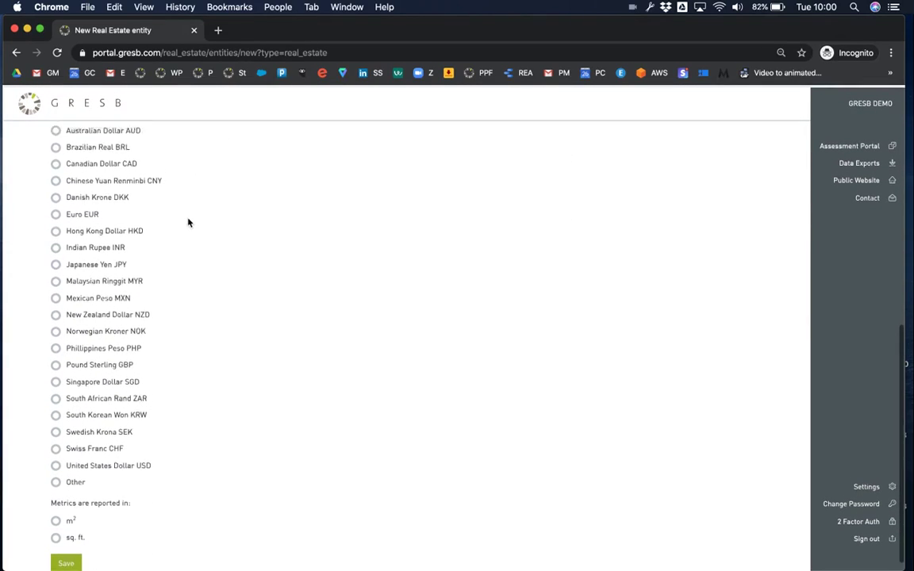
Step: Change GRESB Demo I's Entity Name to 'GRESB Demo Fund I' and save it
{"action": "left_click", "coordinate": [16, 52]}
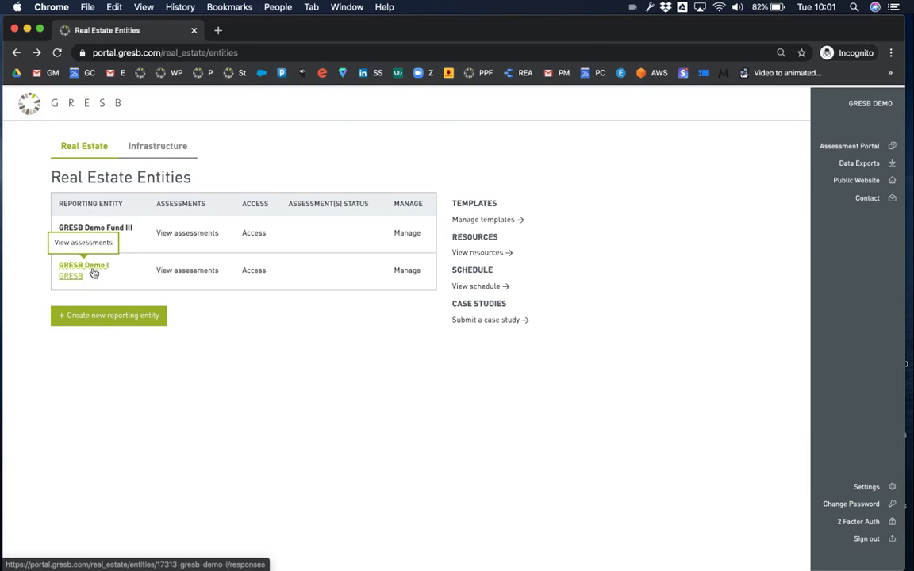
{"action": "left_click", "coordinate": [414, 271]}
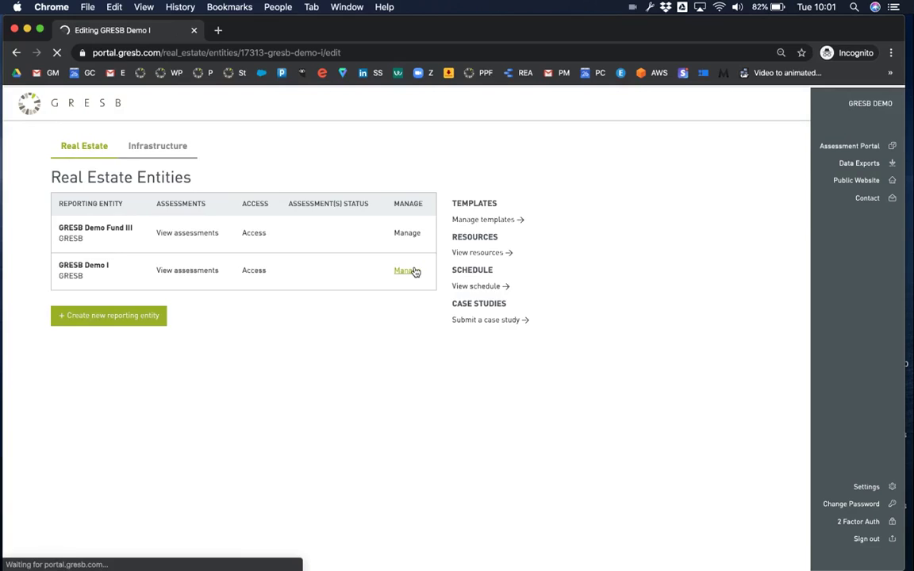
{"action": "left_click", "coordinate": [116, 218]}
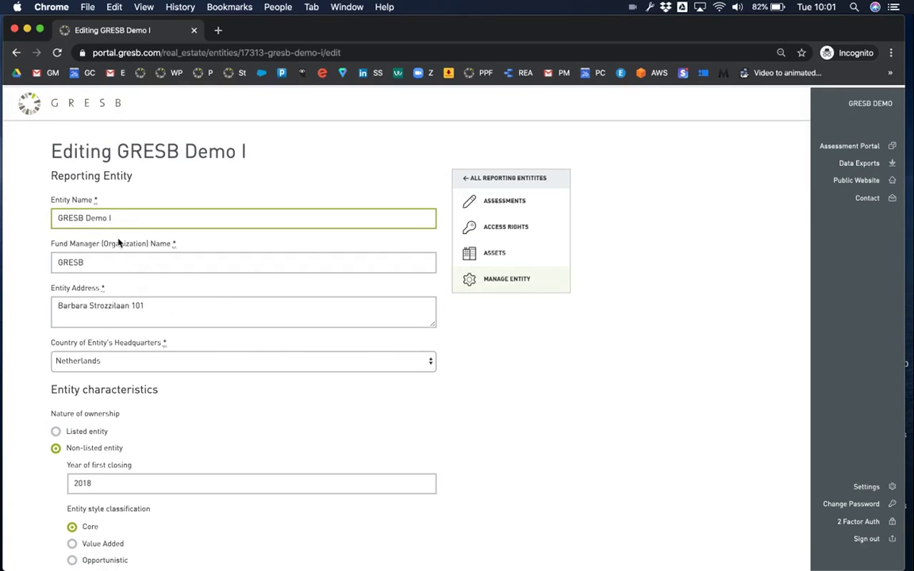
{"action": "type", "text": "FUND"}
{"action": "key", "text": "BackSpace"}
{"action": "key", "text": "BackSpace"}
{"action": "key", "text": "BackSpace"}
{"action": "key", "text": "BackSpace"}
{"action": "key", "text": "BackSpace"}
{"action": "type", "text": "Fund"}
{"action": "scroll", "coordinate": [92, 327], "scroll_direction": "down", "scroll_amount": 15}
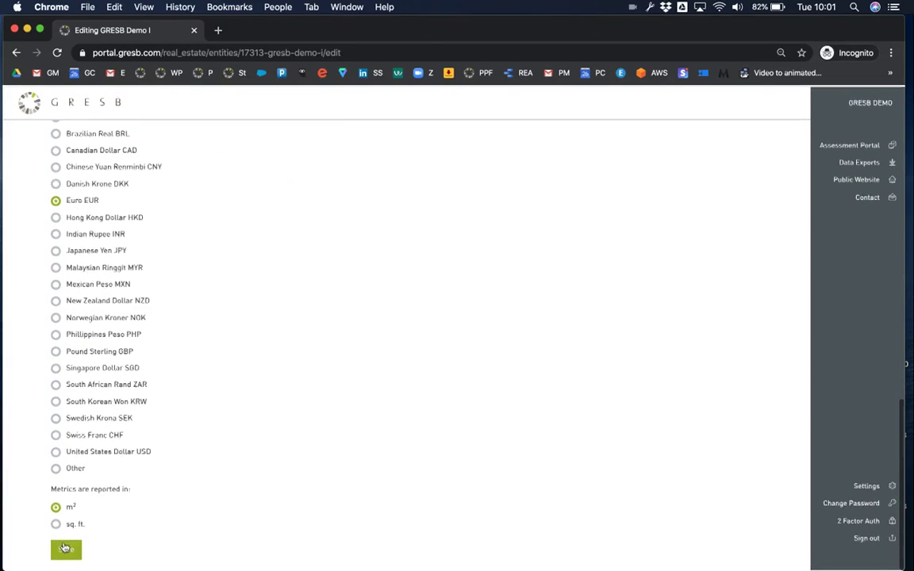
{"action": "left_click", "coordinate": [67, 551]}
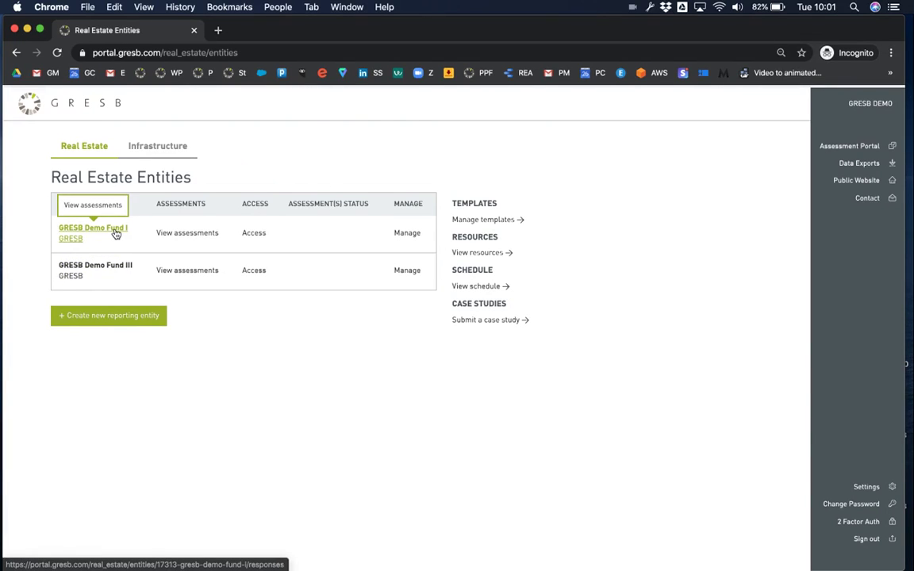
{"action": "left_click", "coordinate": [205, 235]}
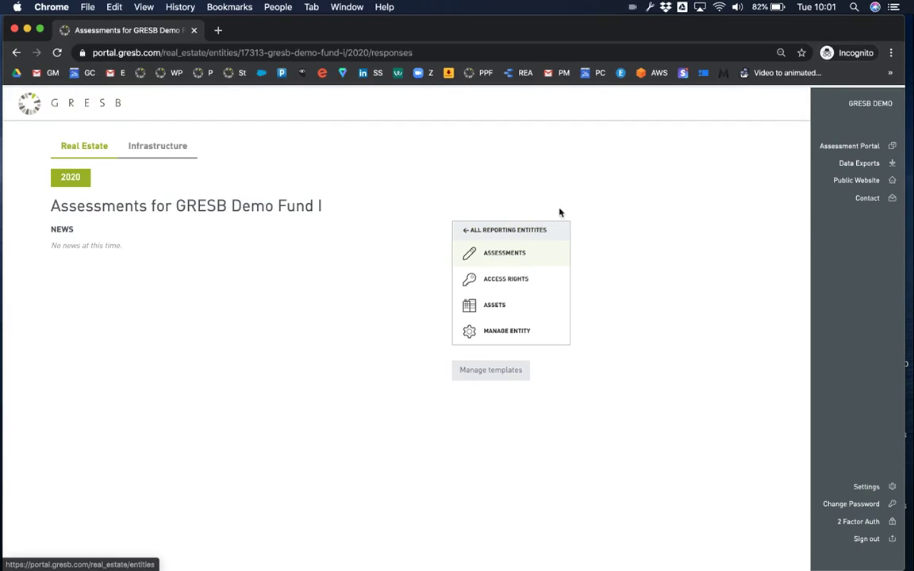
{"action": "left_click", "coordinate": [838, 149]}
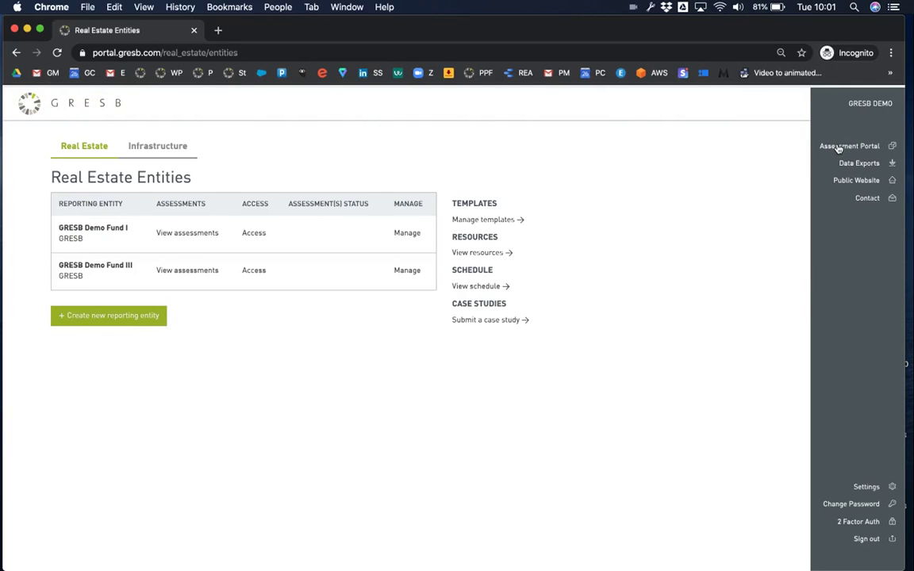
{"action": "left_click", "coordinate": [254, 234]}
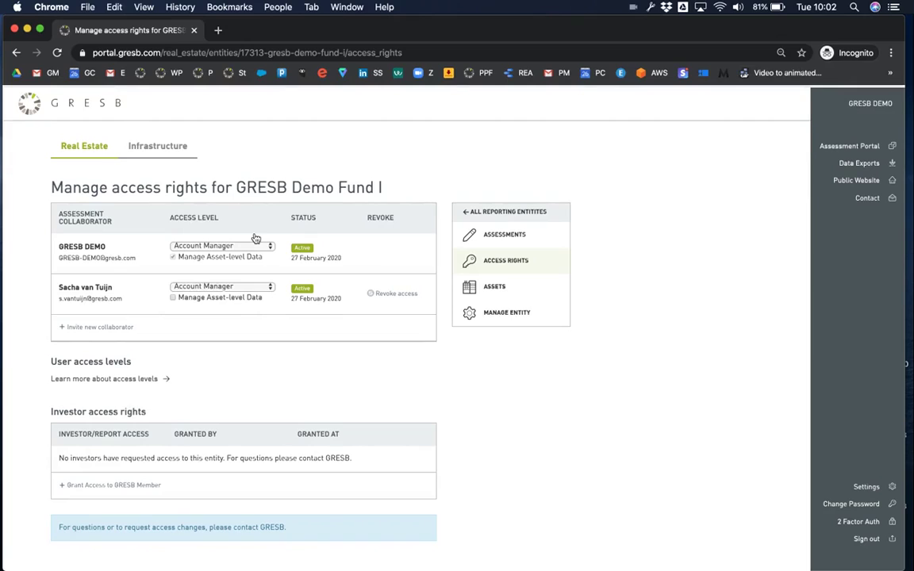
{"action": "left_click", "coordinate": [146, 381]}
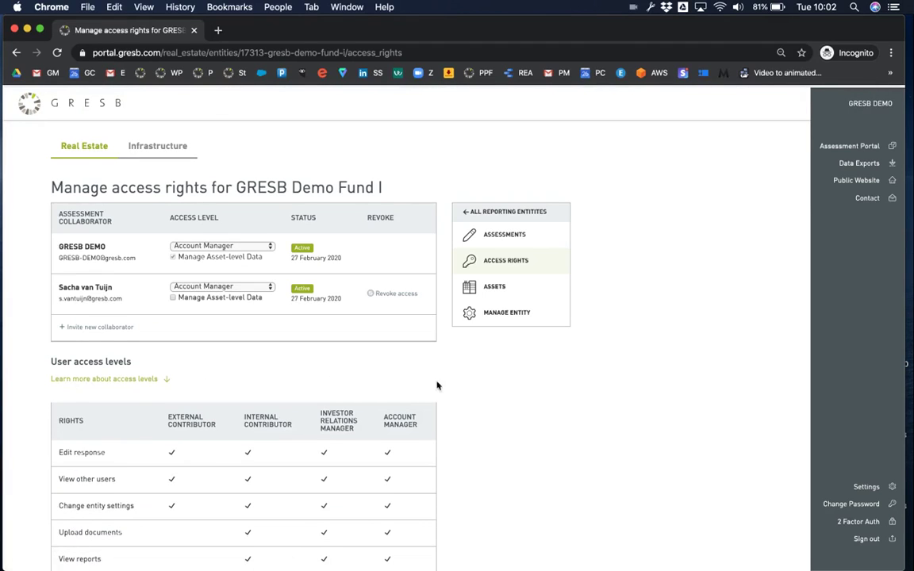
{"action": "scroll", "coordinate": [559, 394], "scroll_direction": "down", "scroll_amount": 3}
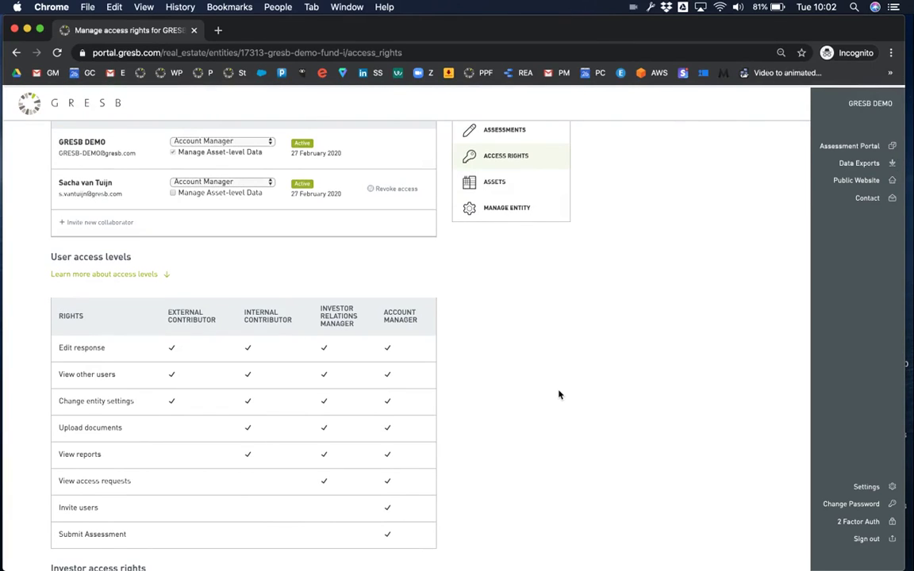
{"action": "scroll", "coordinate": [559, 395], "scroll_direction": "down", "scroll_amount": 4}
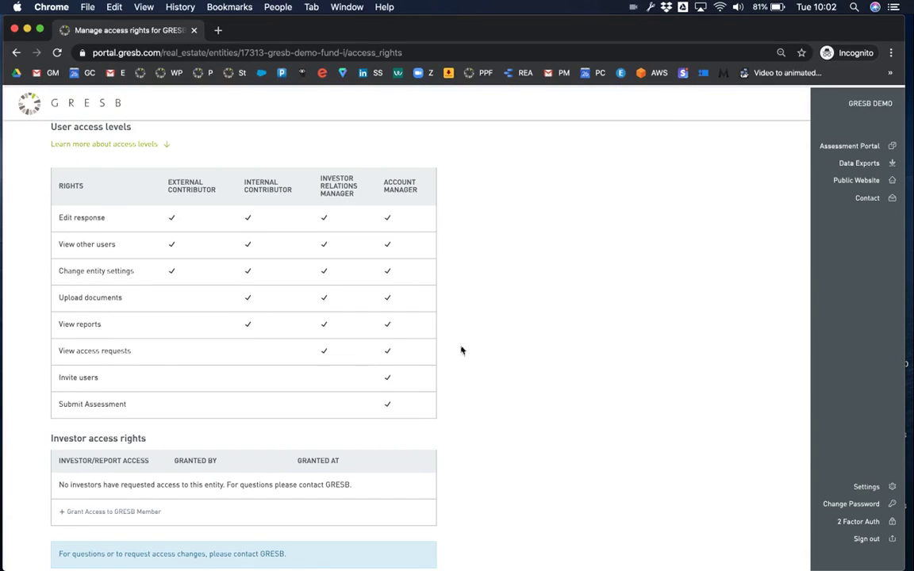
{"action": "scroll", "coordinate": [483, 322], "scroll_direction": "up", "scroll_amount": 5}
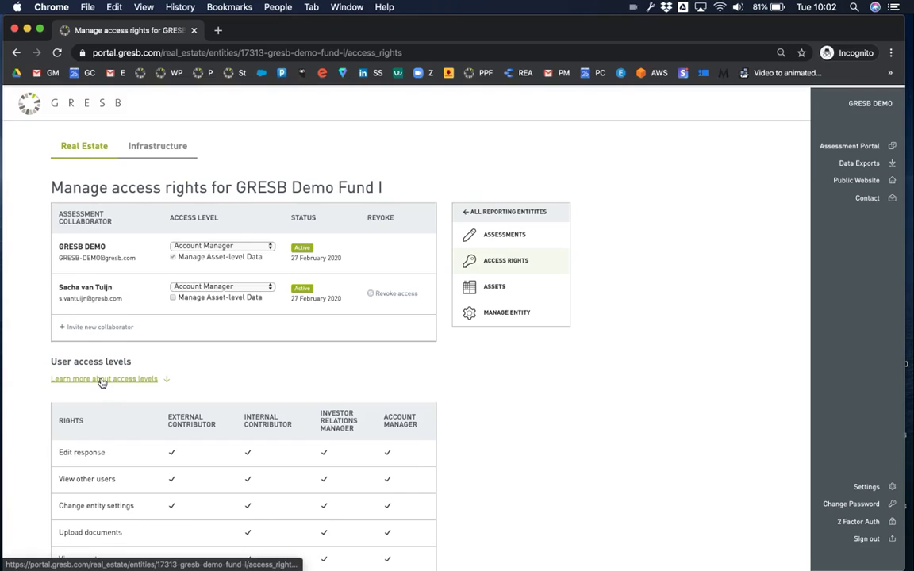
{"action": "left_click", "coordinate": [101, 381]}
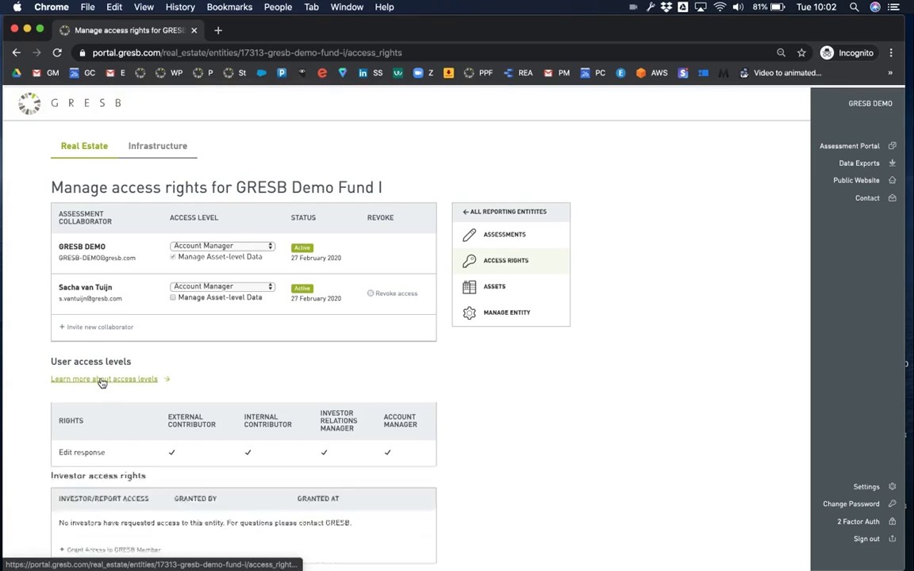
Step: Invite the new collaborator's e-mail address with Internal Contributor access
{"action": "left_click", "coordinate": [99, 329]}
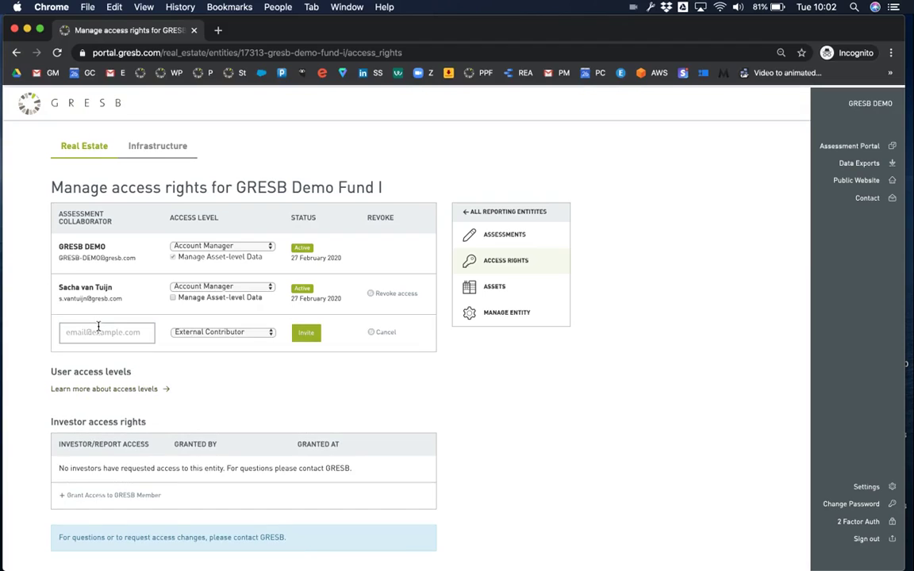
{"action": "left_click", "coordinate": [99, 333]}
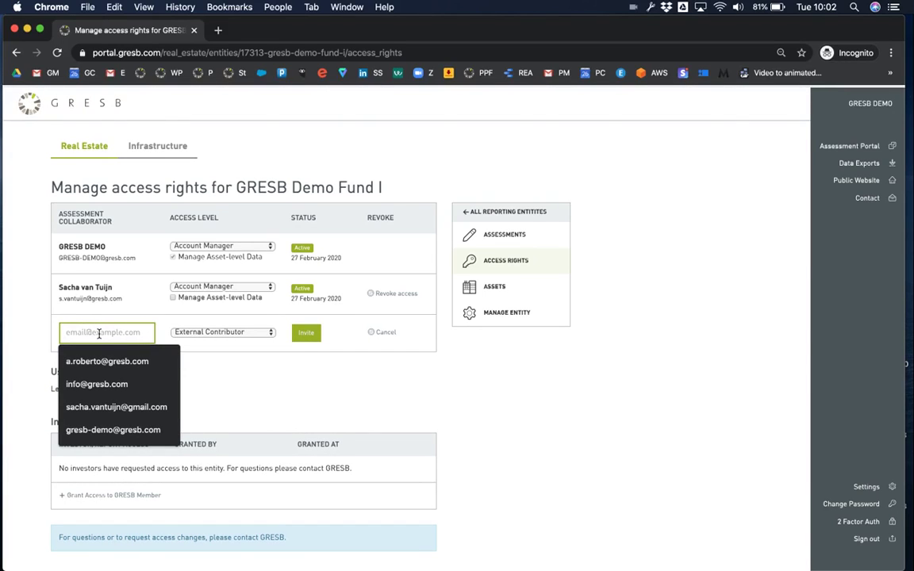
{"action": "type", "text": "a.ro"}
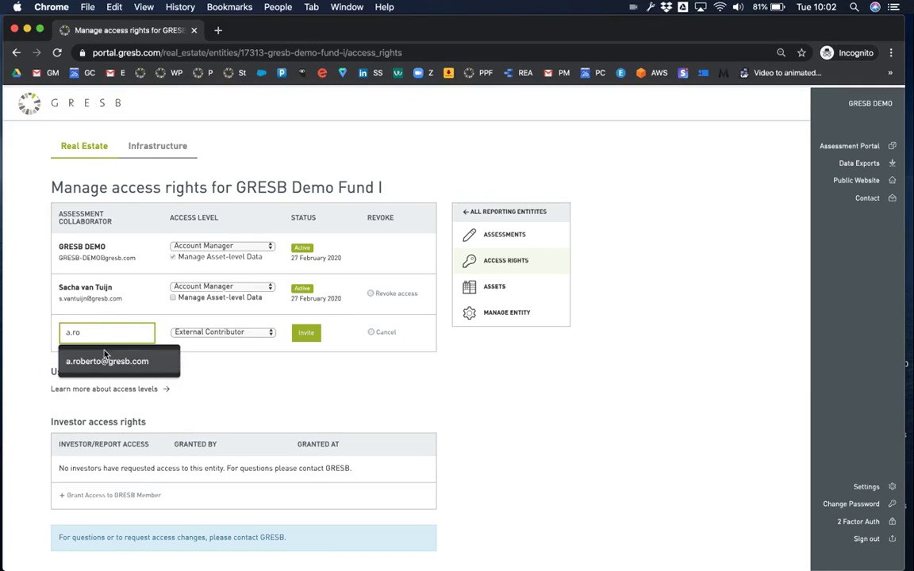
{"action": "left_click", "coordinate": [104, 361]}
{"action": "left_click", "coordinate": [212, 334]}
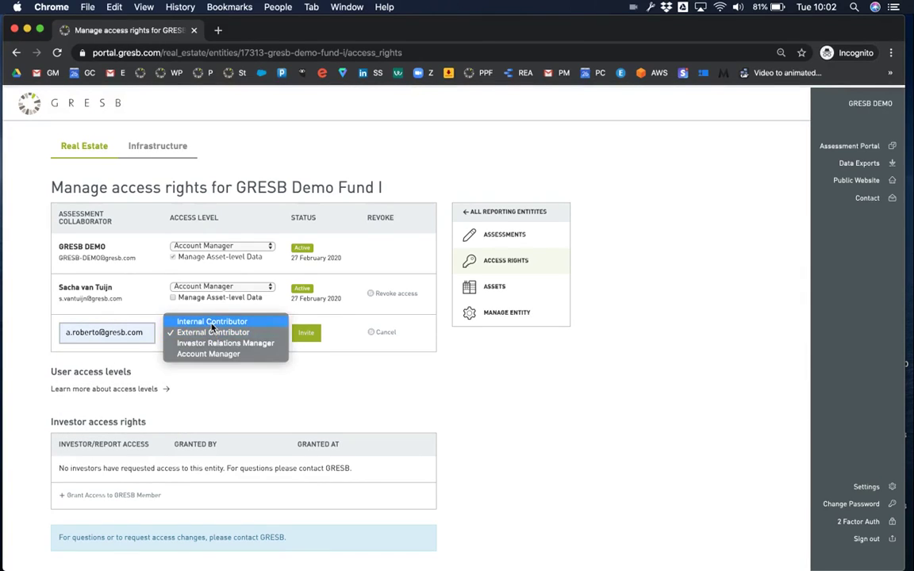
{"action": "left_click", "coordinate": [212, 323]}
{"action": "left_click", "coordinate": [305, 333]}
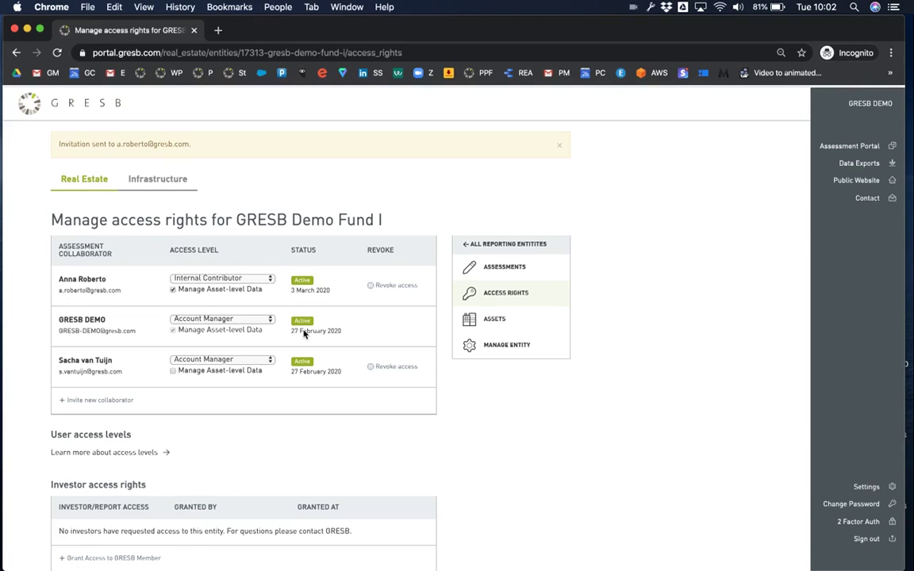
Step: Invite a second, generic 'info' e-mail address as an External Contributor
{"action": "left_click", "coordinate": [125, 402]}
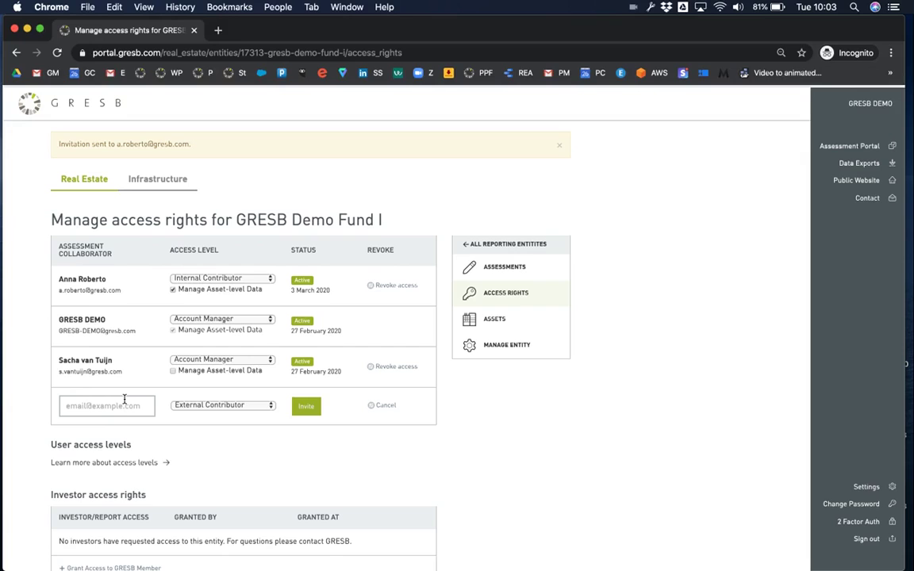
{"action": "left_click", "coordinate": [124, 405]}
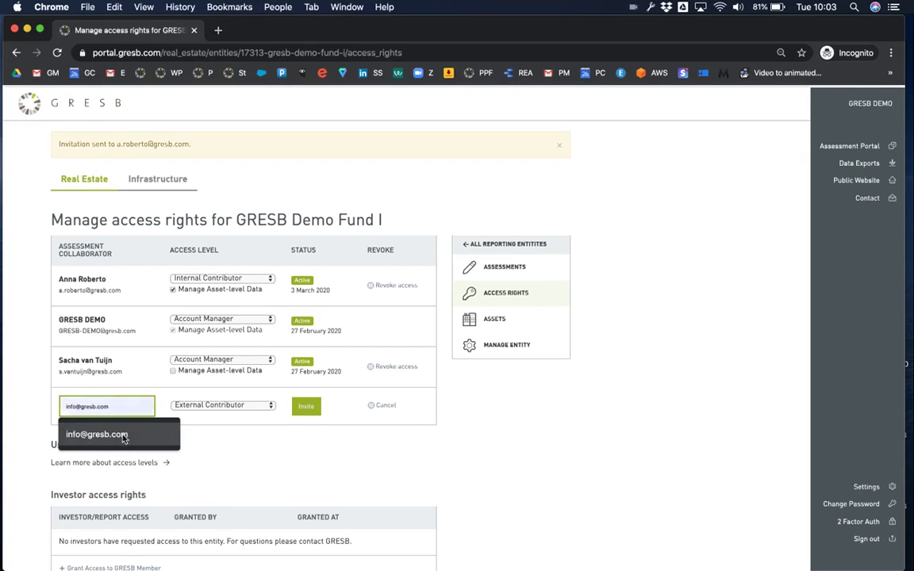
{"action": "left_click", "coordinate": [121, 435]}
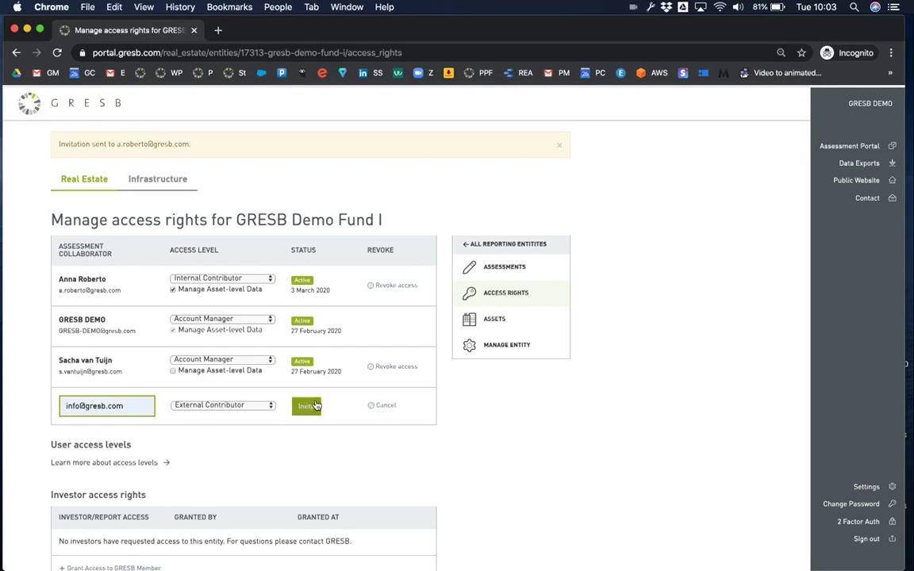
{"action": "left_click", "coordinate": [315, 405]}
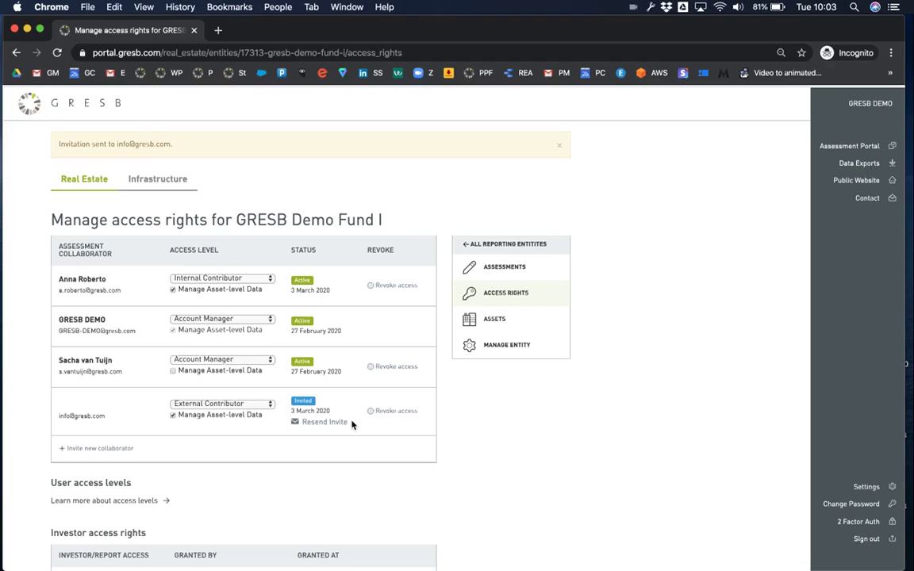
Step: Revoke the External Contributor invitation and grant the Internal Contributor Manage Asset-level Data rights
{"action": "left_click", "coordinate": [399, 412]}
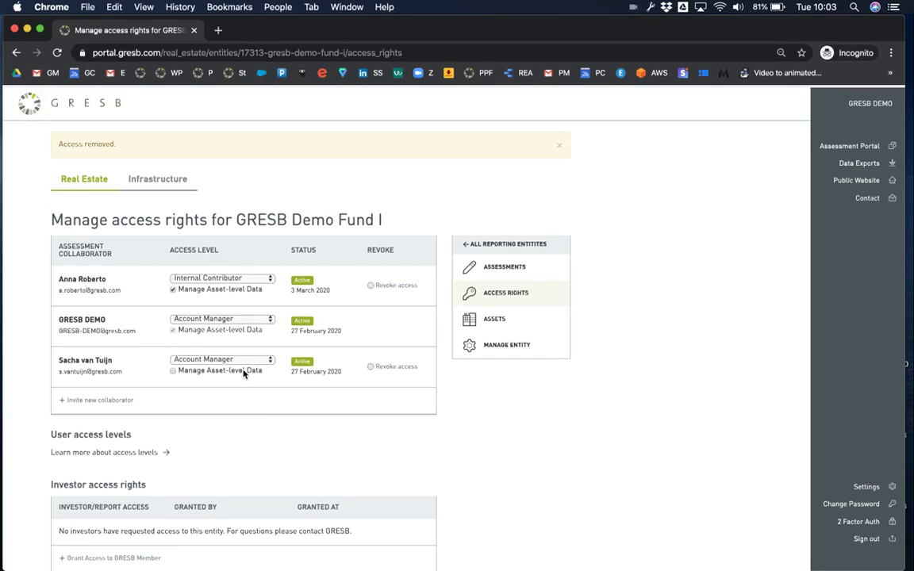
{"action": "left_click", "coordinate": [173, 290]}
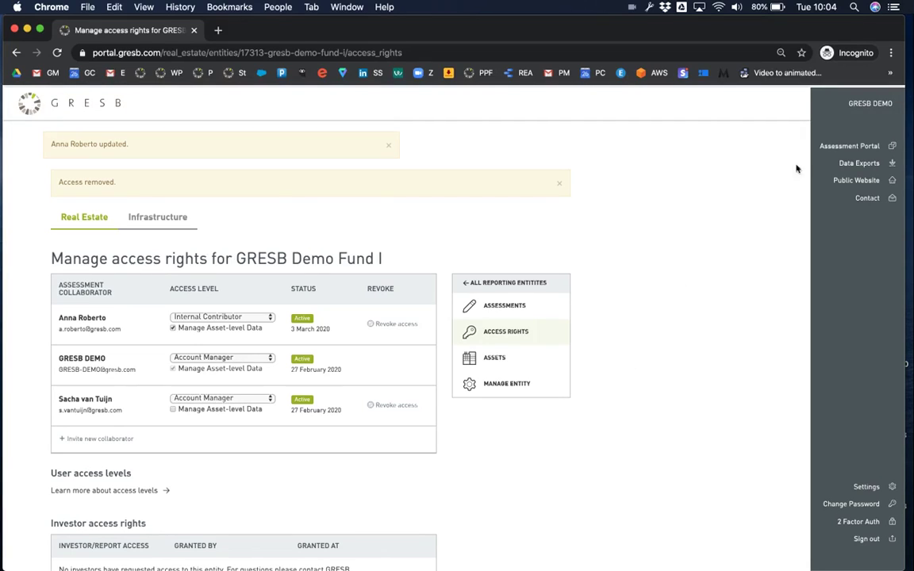
Step: Go back to the Assessment Portal and show the Infrastructure entities list
{"action": "left_click", "coordinate": [845, 146]}
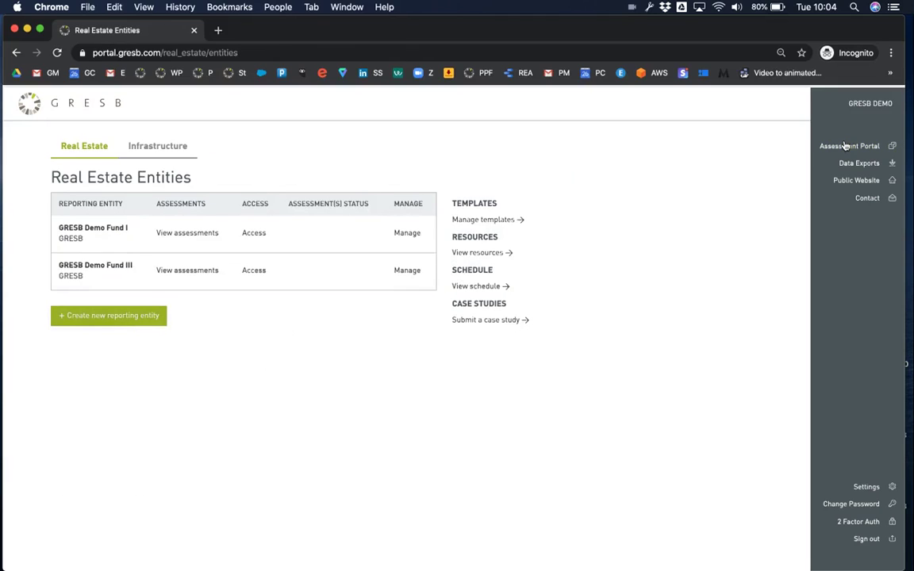
{"action": "left_click", "coordinate": [163, 148]}
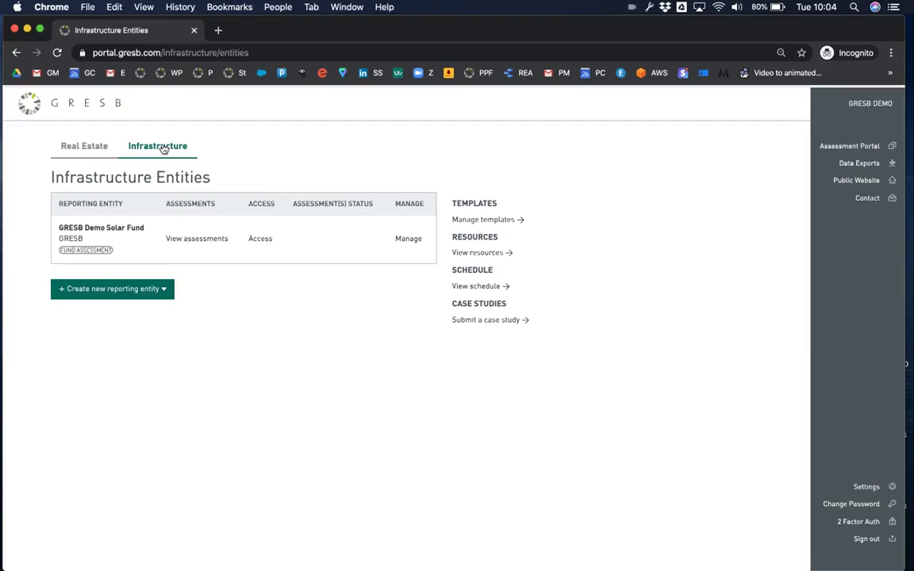